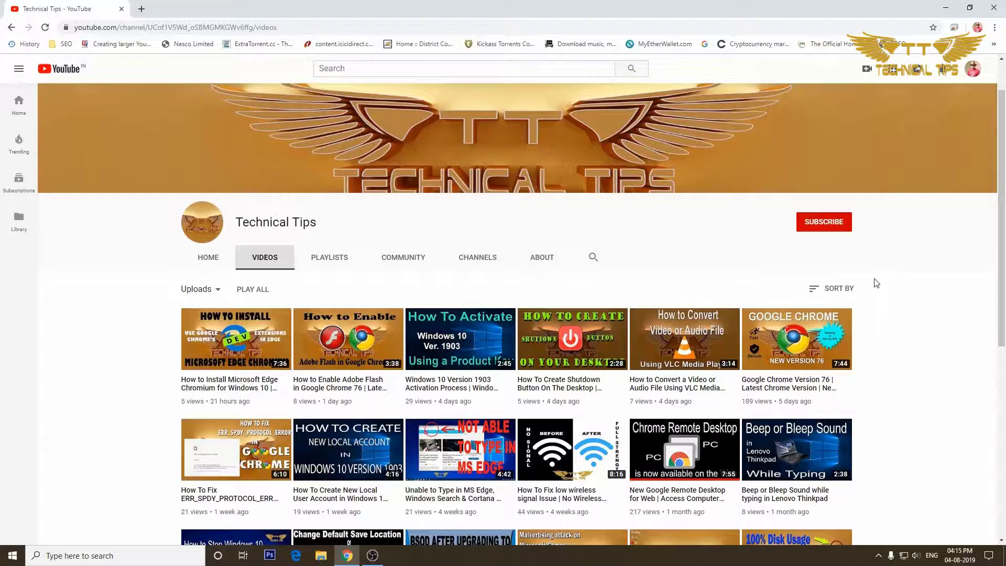
Subscribe to the Technical Tips channel and turn on notifications for every new video
click(821, 228)
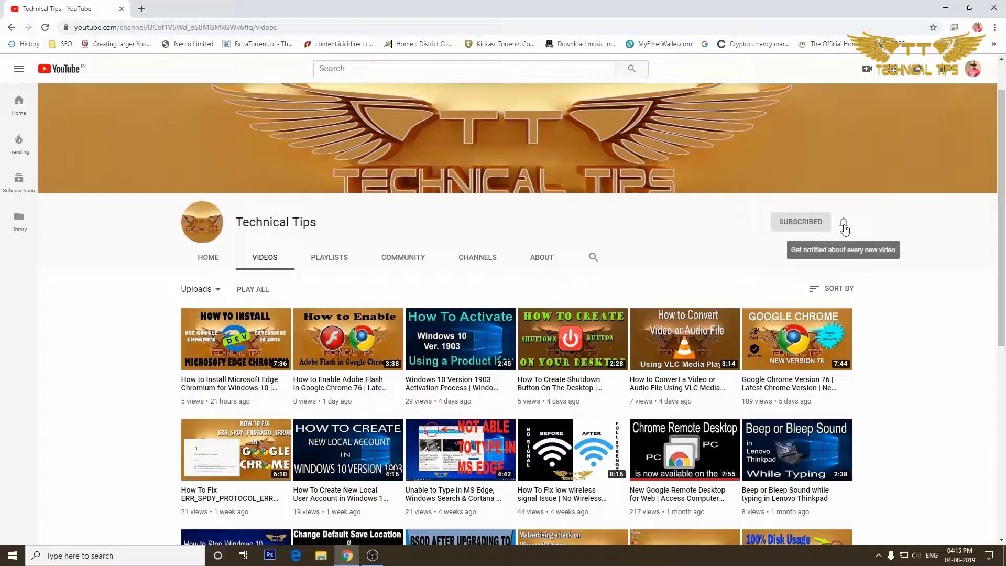
click(844, 224)
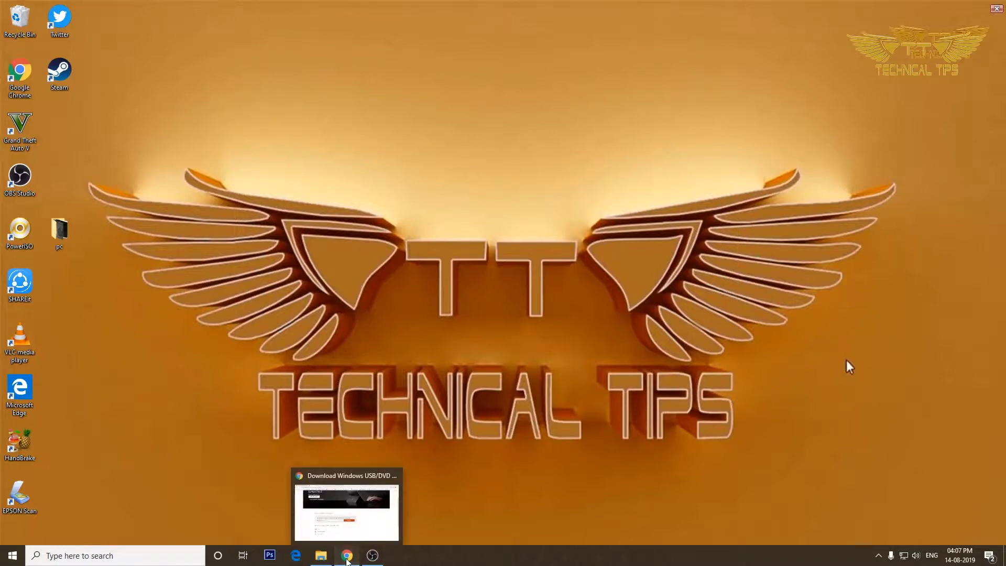
Download Windows7-USB-DVD-Download-Tool-Installer-en-US.exe from the Windows USB/DVD Download Tool page open in Chrome
click(347, 558)
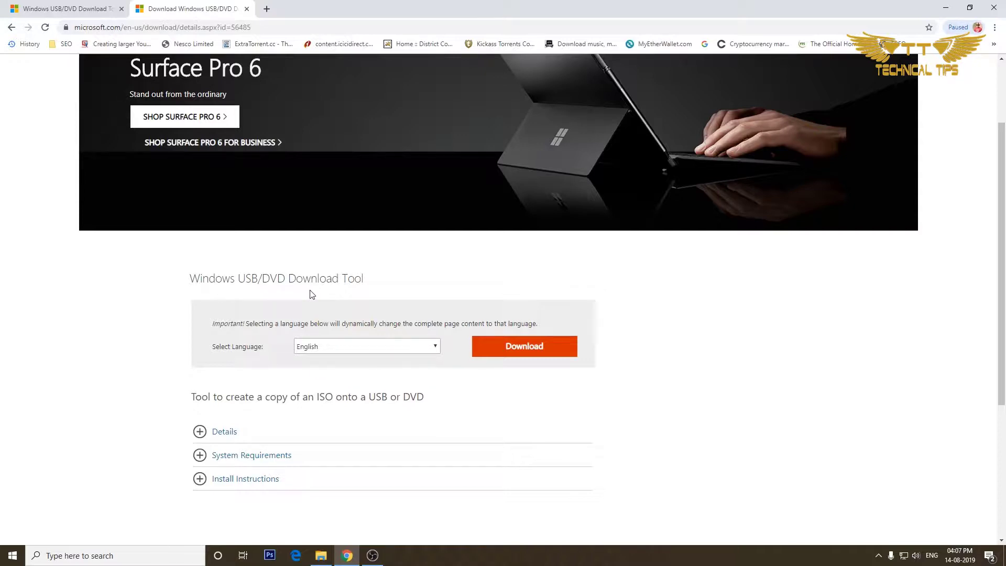
click(522, 352)
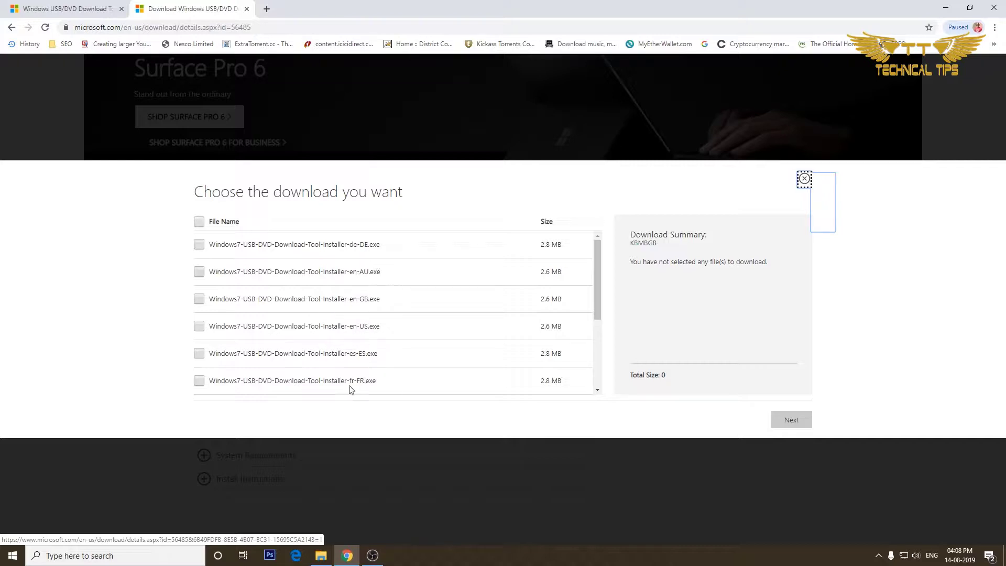
click(199, 326)
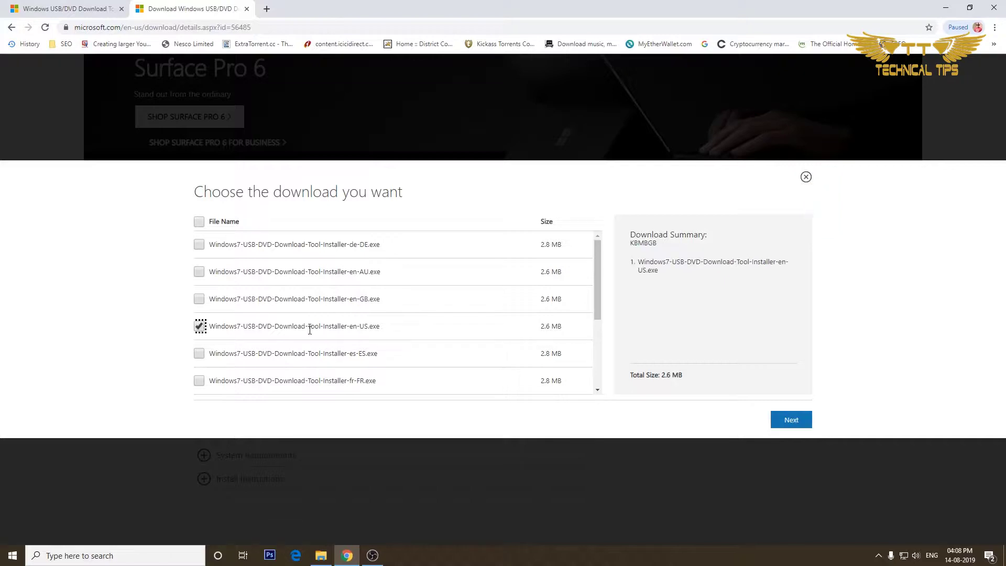
click(793, 421)
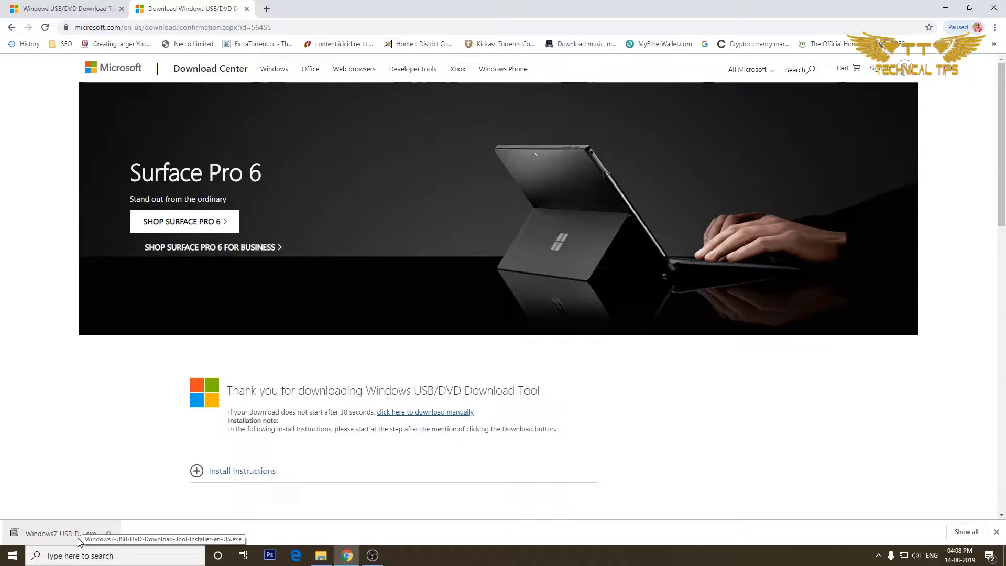
Try to install the Windows 7 USB/DVD Download Tool from the downloaded installer, and exit the setup wizard
click(109, 533)
click(130, 466)
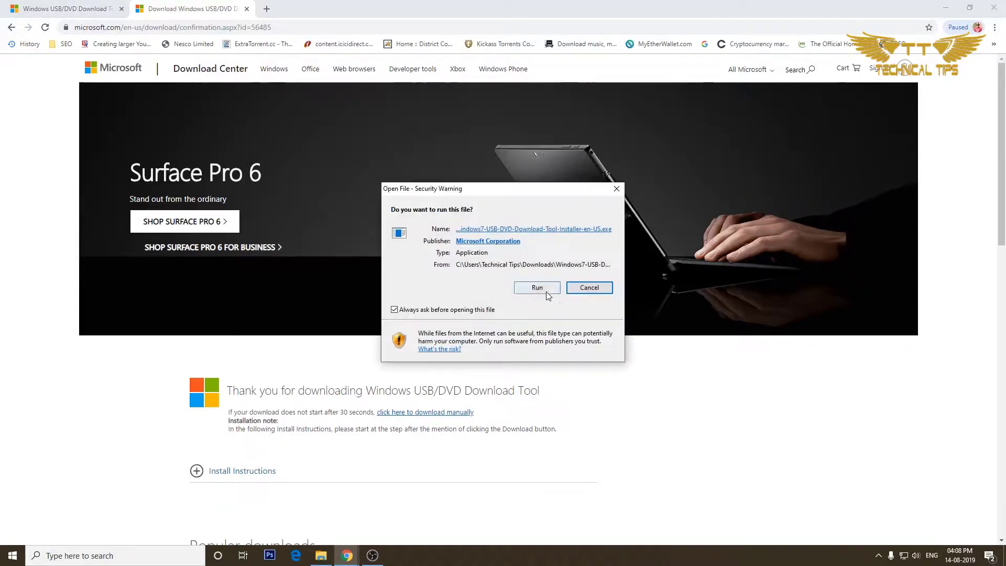
click(537, 288)
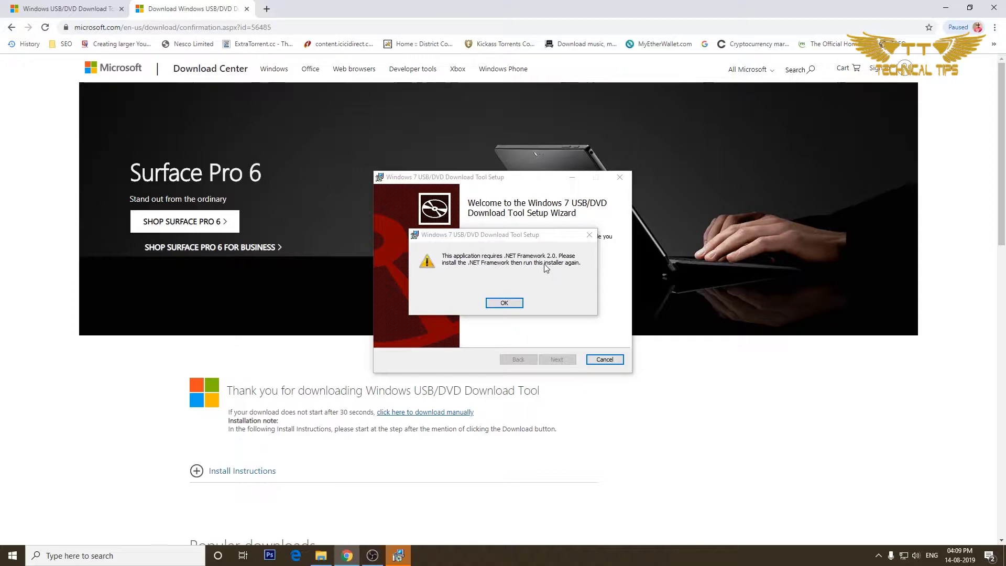
click(503, 303)
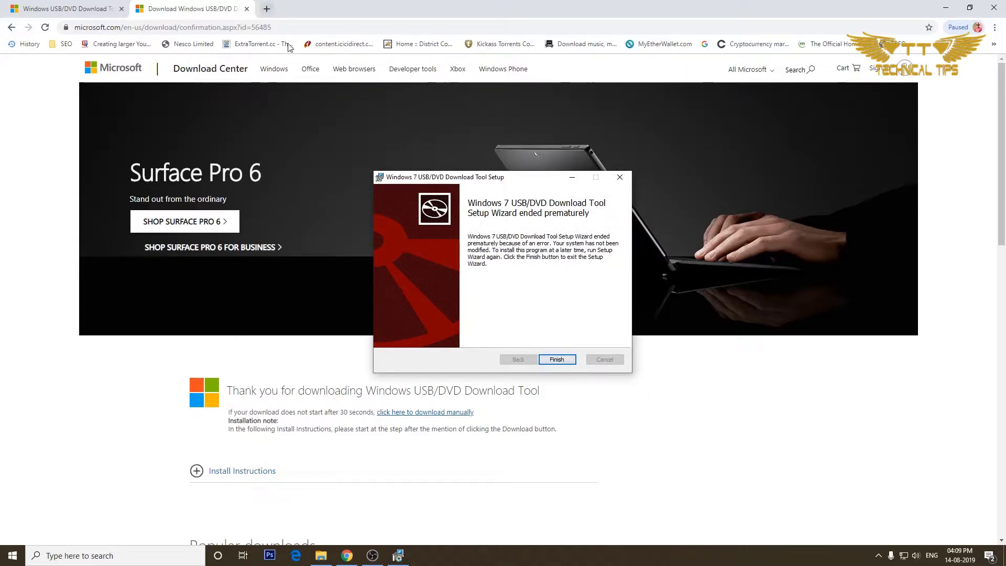
click(556, 360)
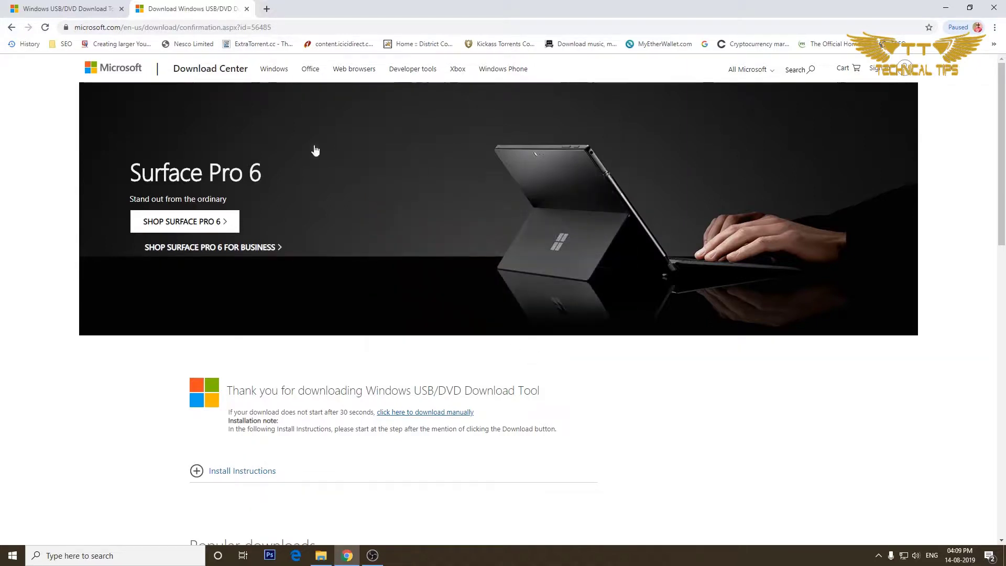
Search the web for "download .net framework 2.0" in a new tab and open Microsoft's .NET Framework 2.0 Service Pack 2 download page
click(267, 9)
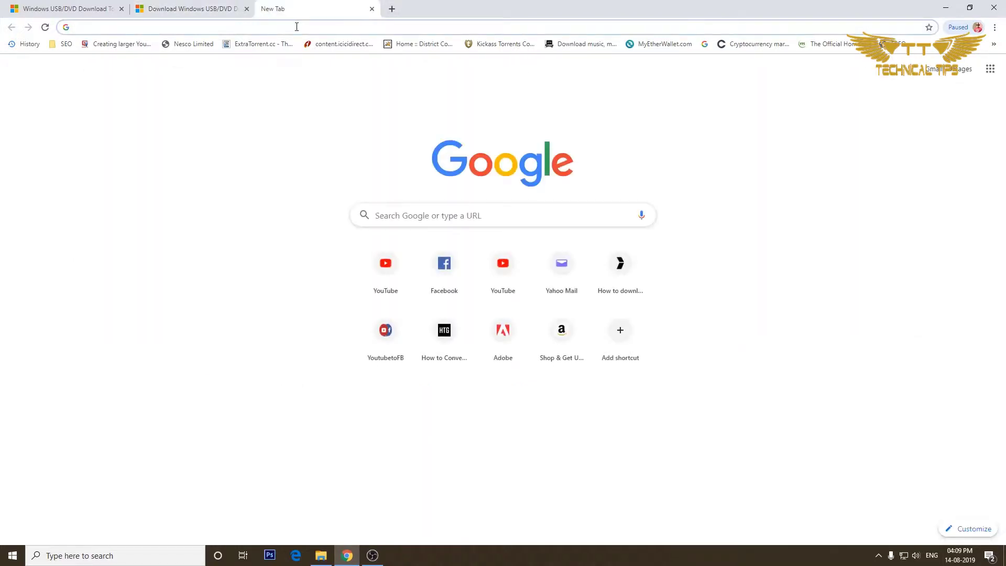
text(download .net)
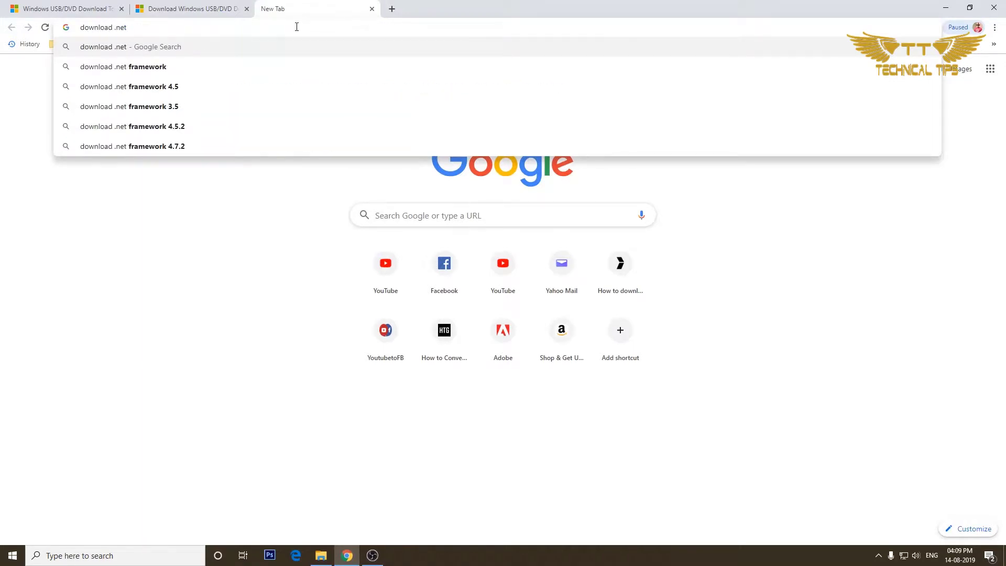
key(Down)
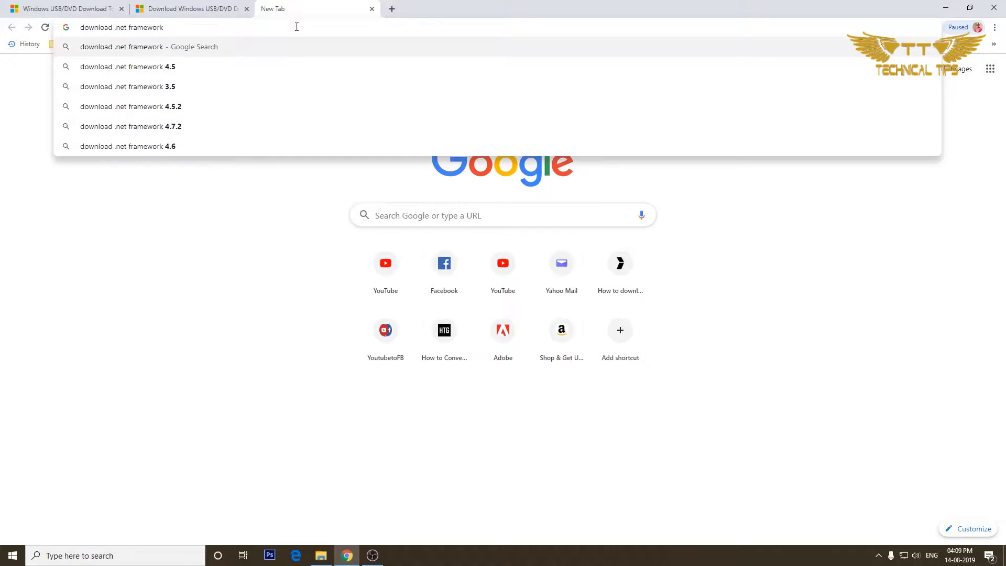
text(2.0)
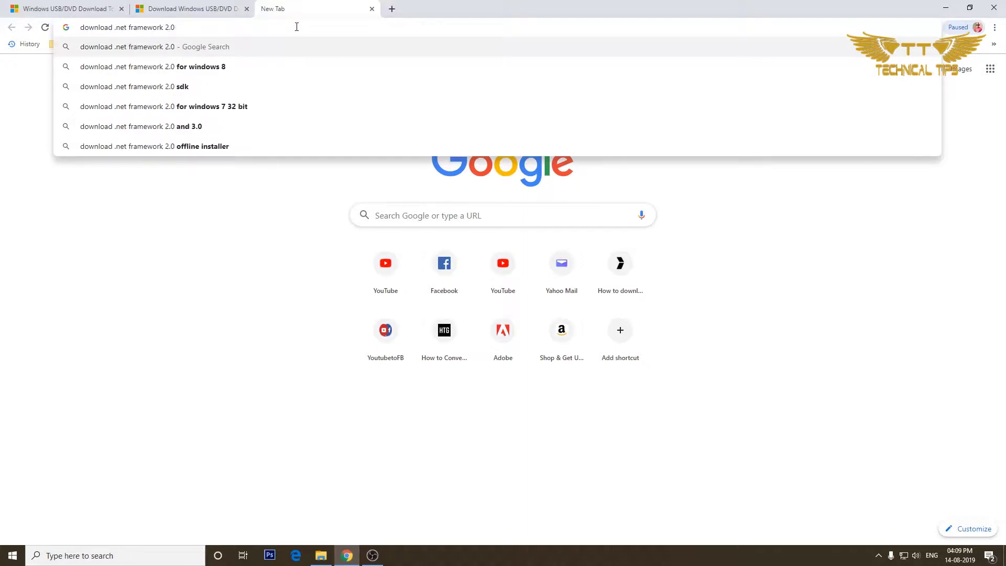
key(Return)
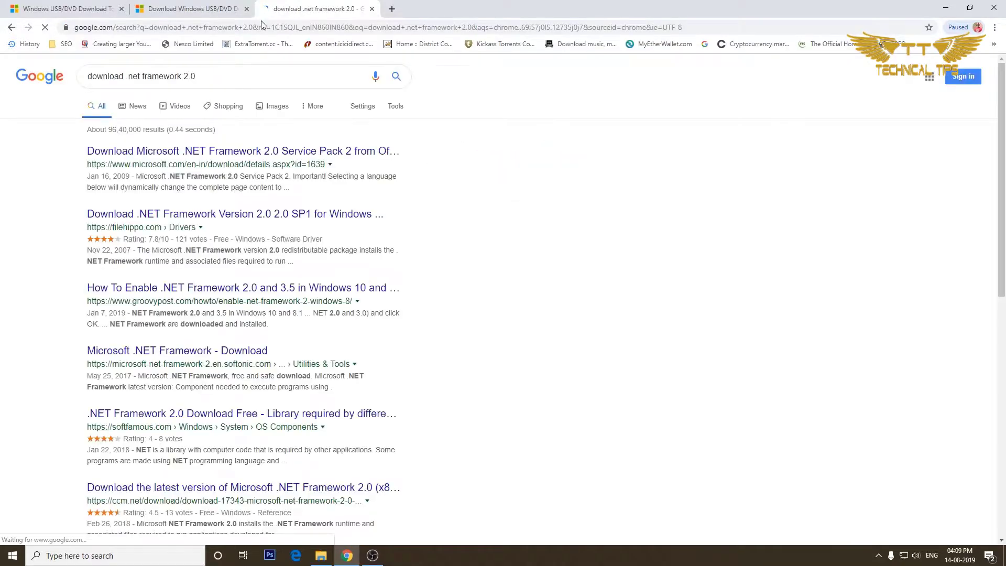
click(192, 152)
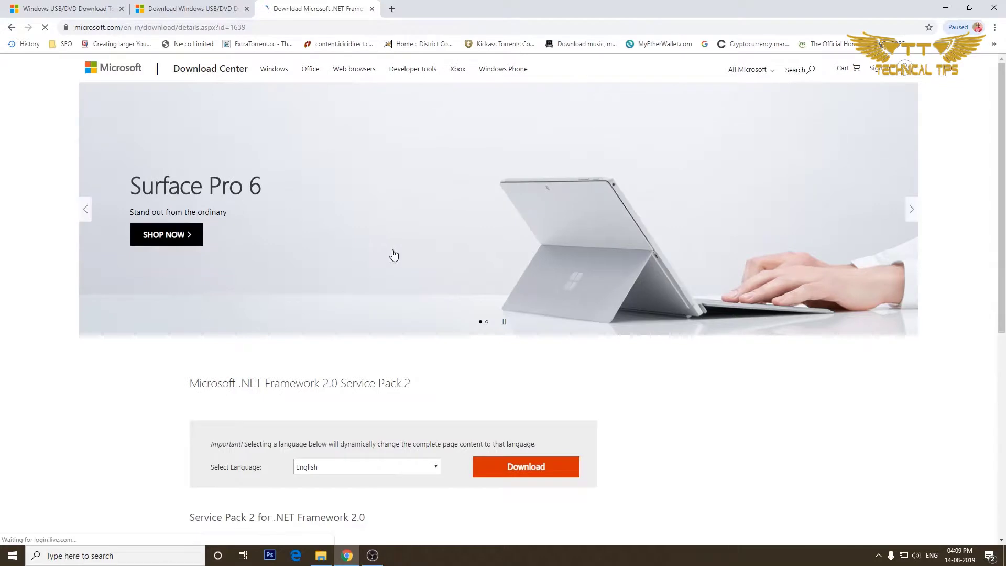
Download the 64-bit .NET Framework 2.0 Service Pack 2 installer, NetFx20SP2_x64.exe
scroll(429, 313, down, 2)
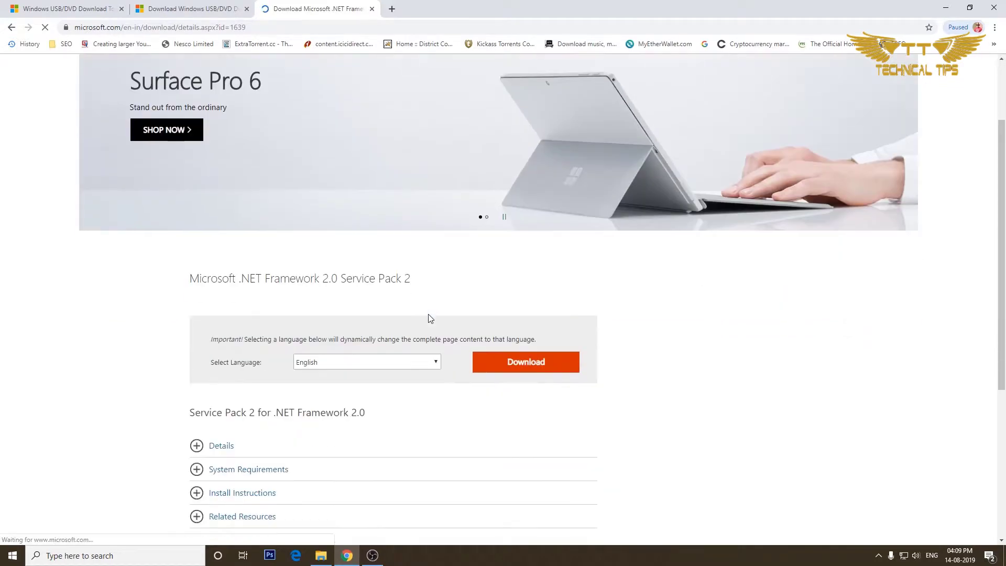
click(534, 365)
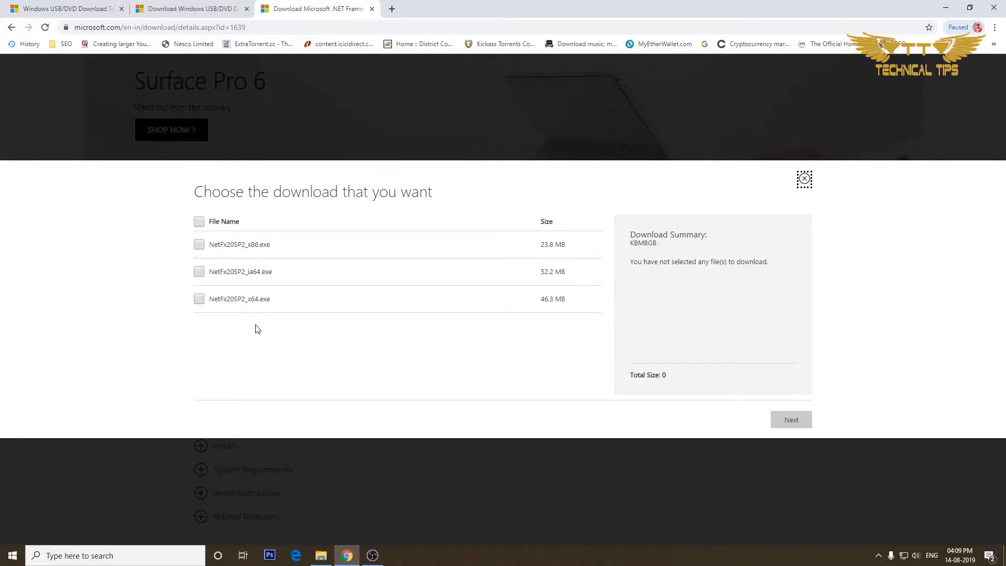
click(200, 299)
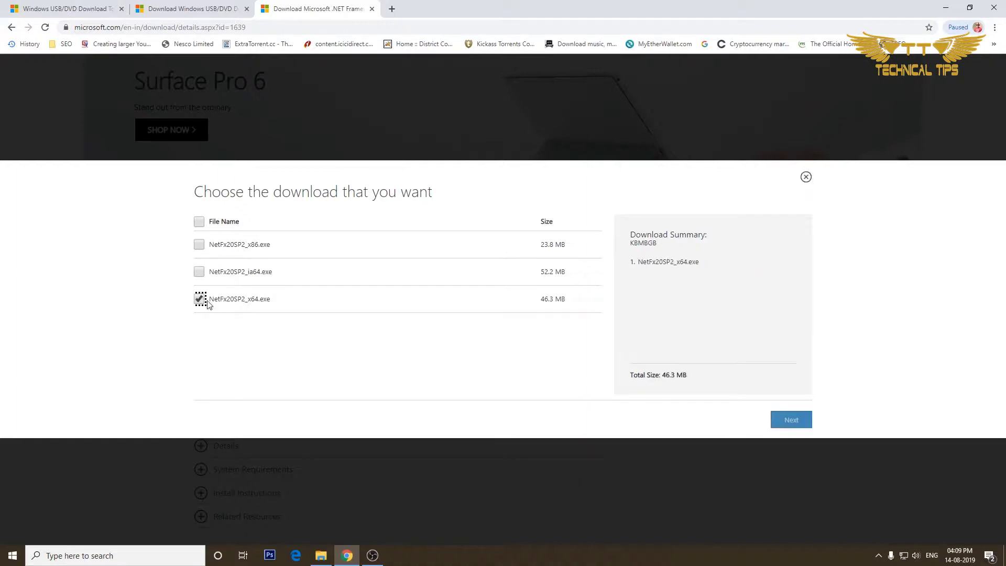
click(787, 423)
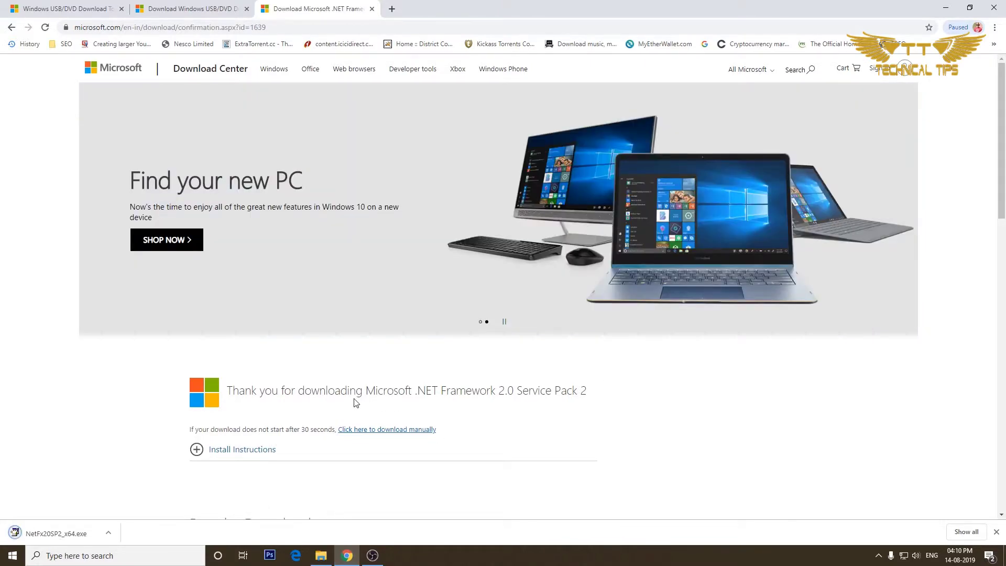
Run NetFx20SP2_x64.exe and download and install the Windows feature .NET Framework 3.5 (includes .NET 2.0 and 3.0)
click(109, 533)
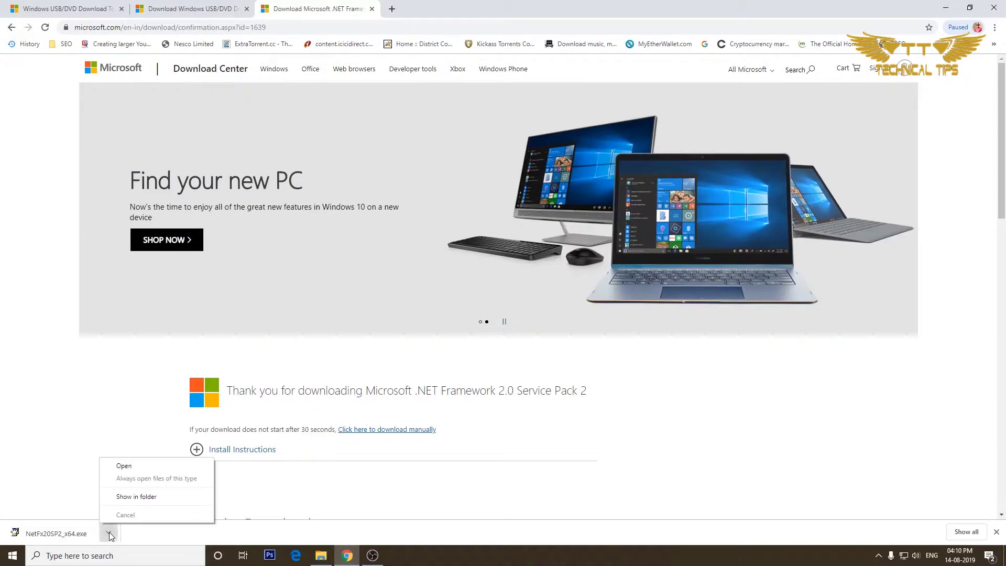
click(124, 466)
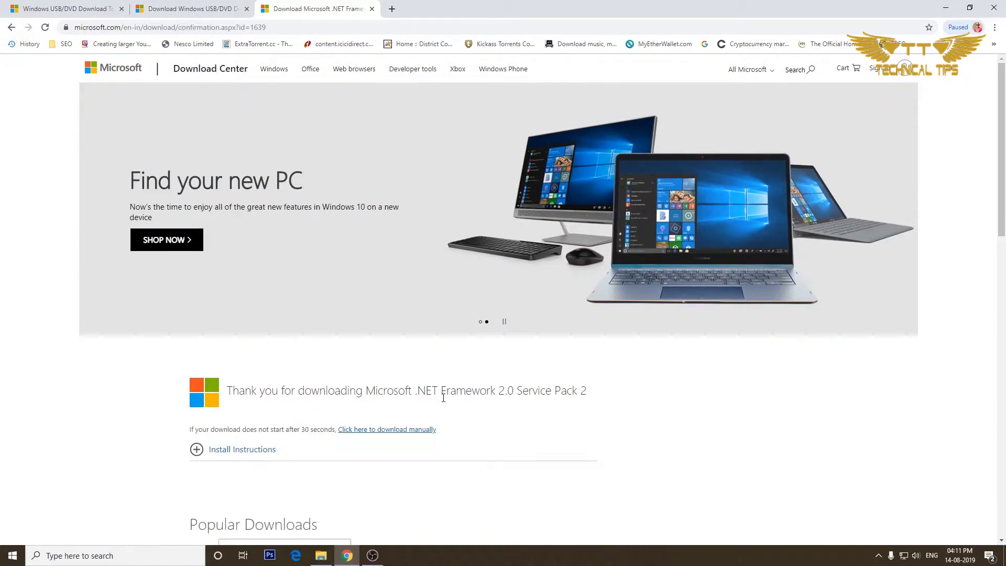
click(454, 349)
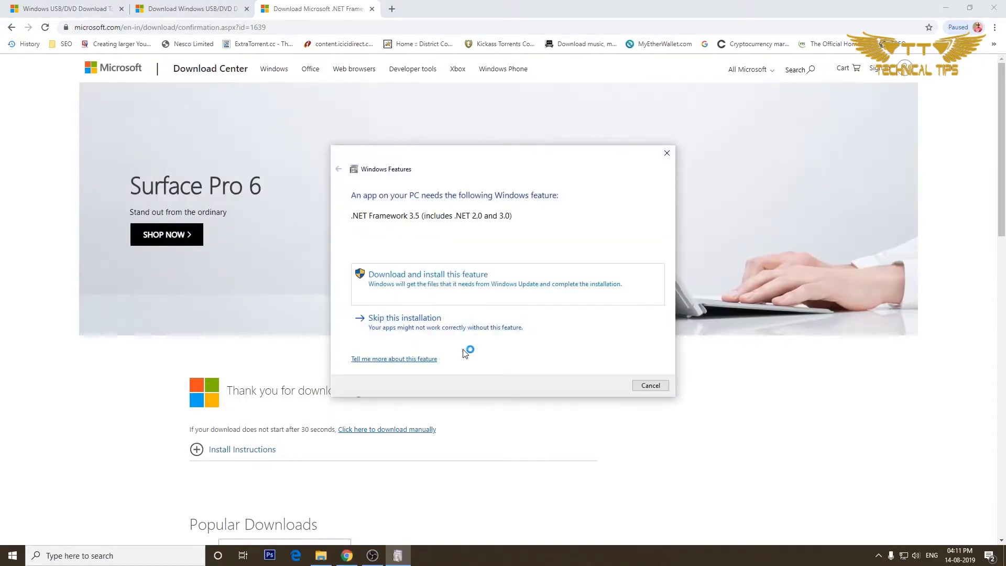
click(447, 277)
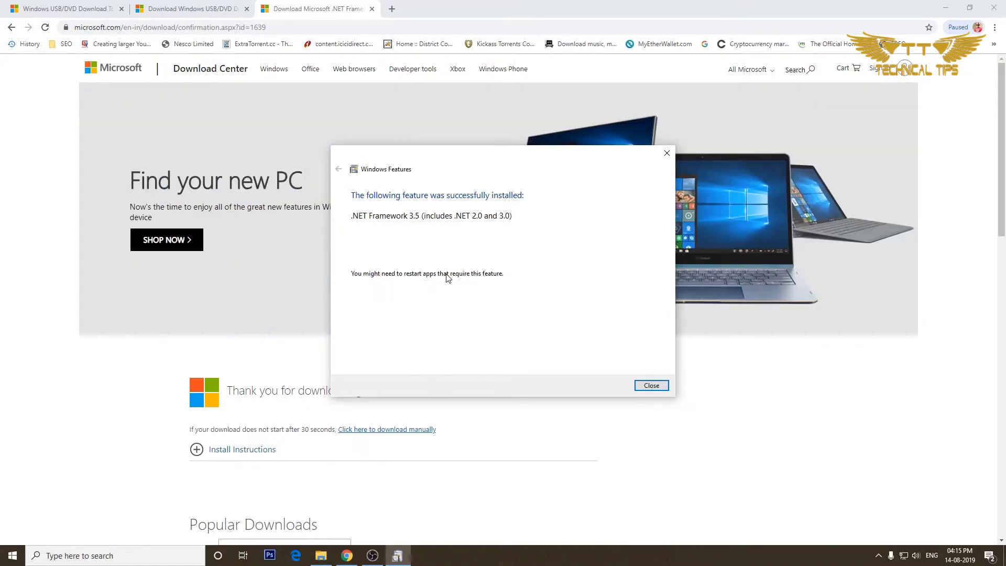
click(650, 386)
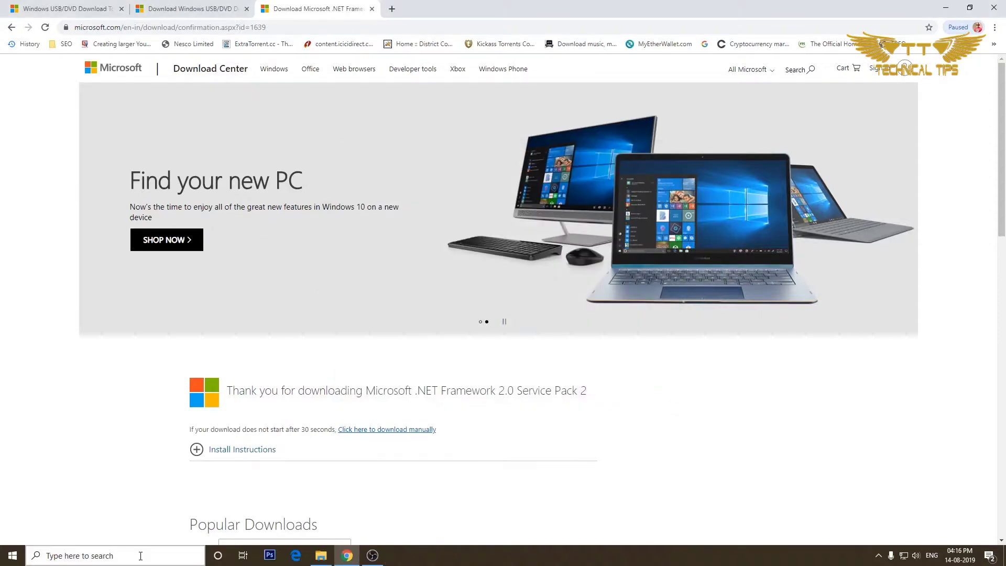
key(ctrl+j)
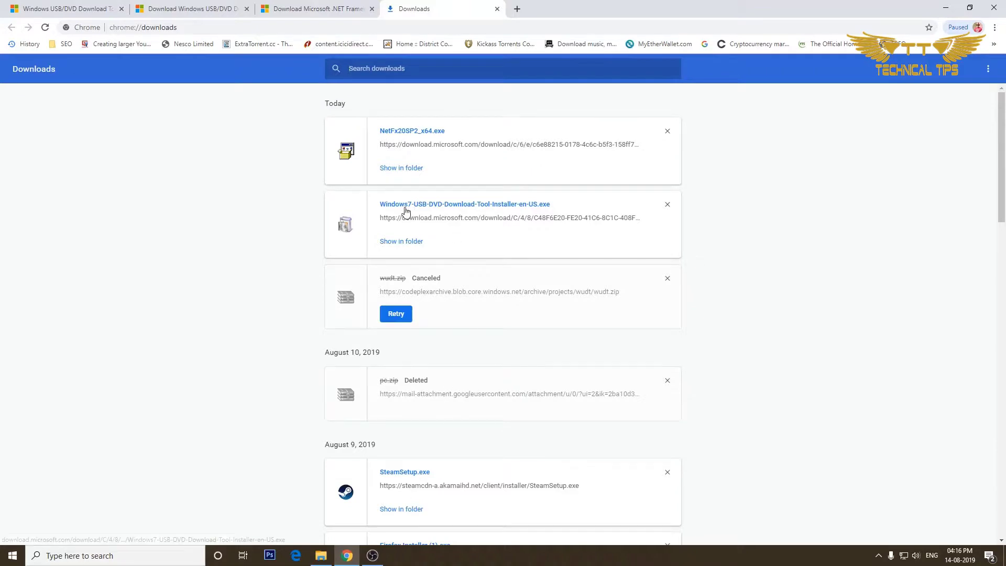
click(445, 204)
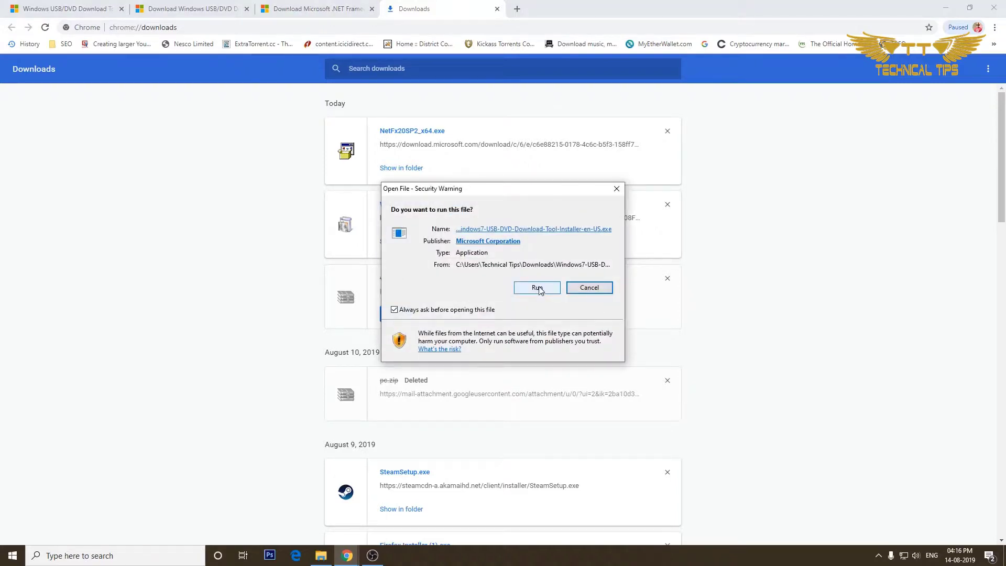
click(617, 190)
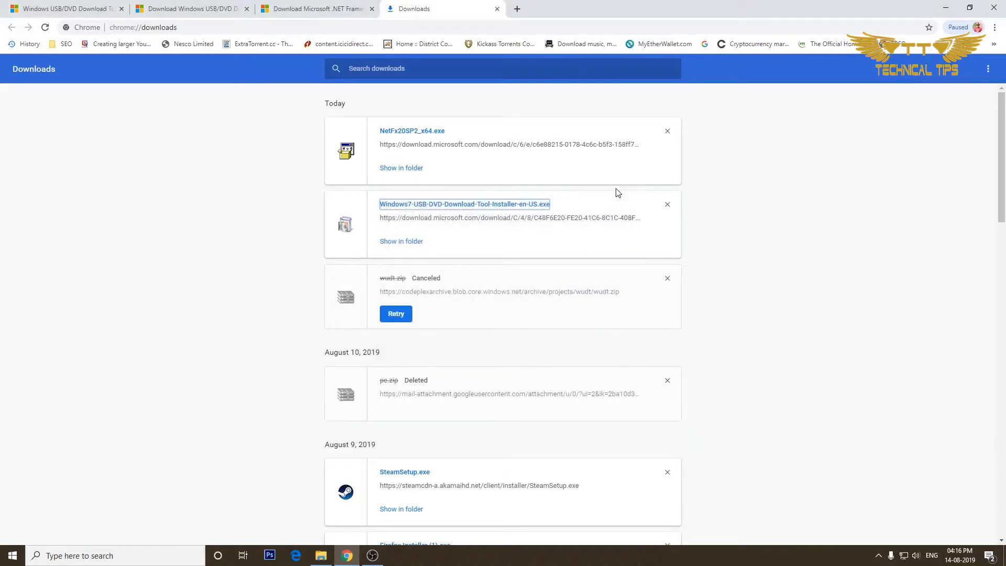
click(497, 9)
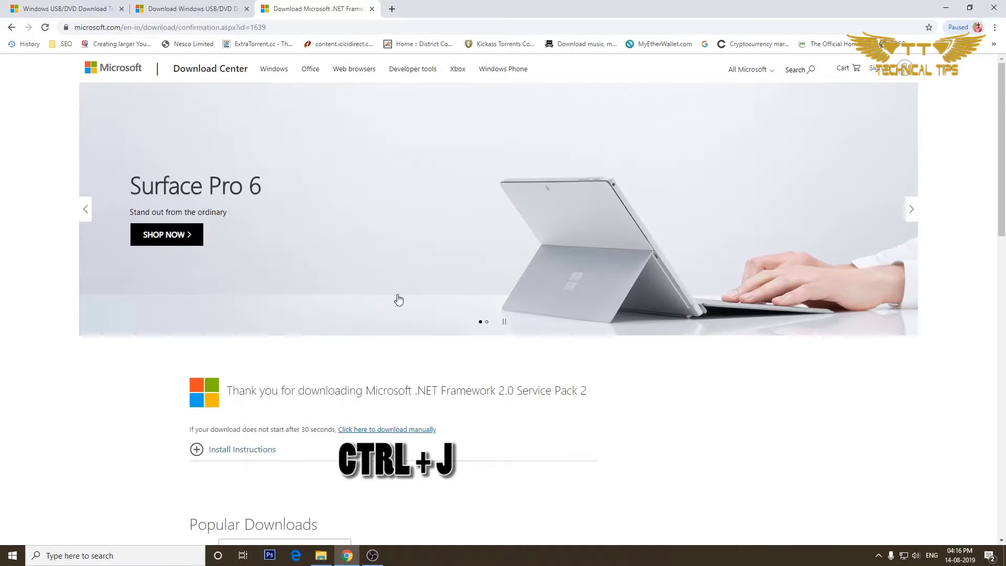
Run Windows7-USB-DVD-Download-Tool-Installer-en-US.exe from the browser's download list and complete the Windows 7 USB/DVD Download Tool installation
key(ctrl+j)
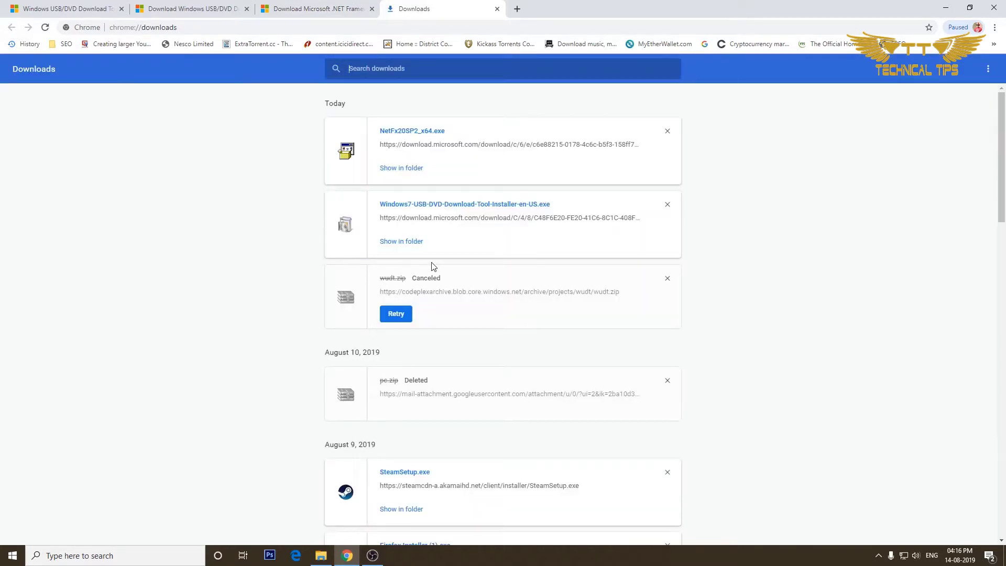
click(417, 204)
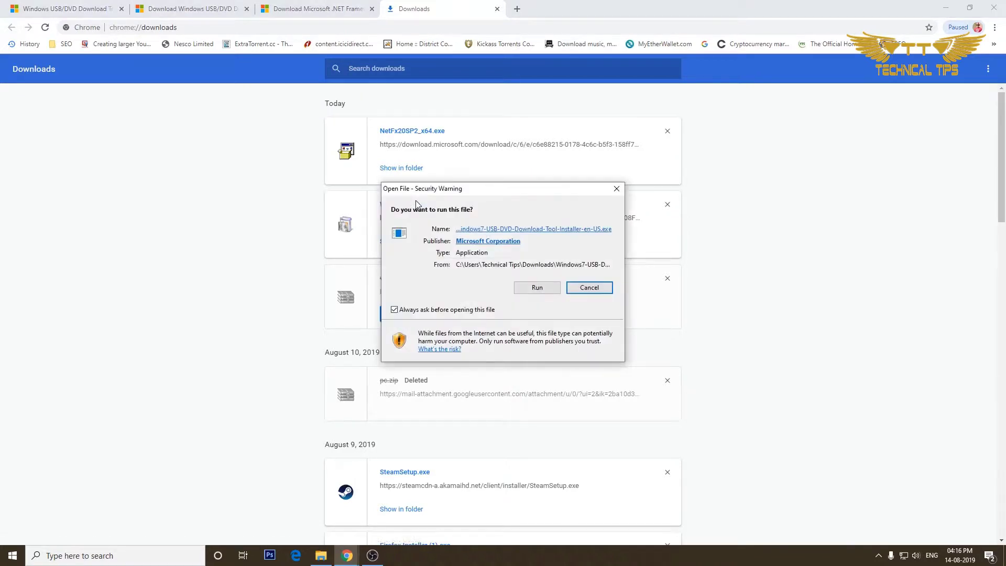
click(532, 291)
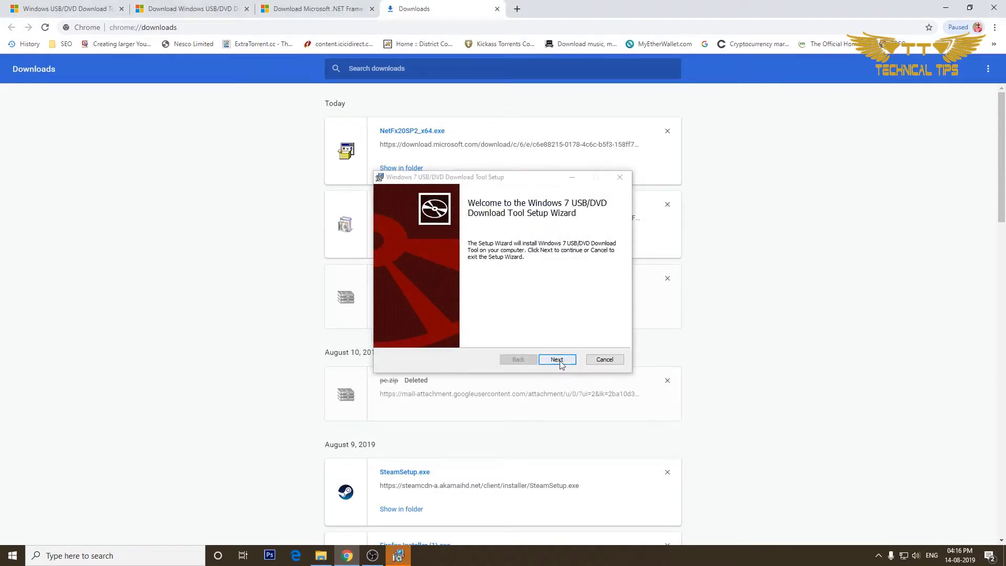
click(558, 360)
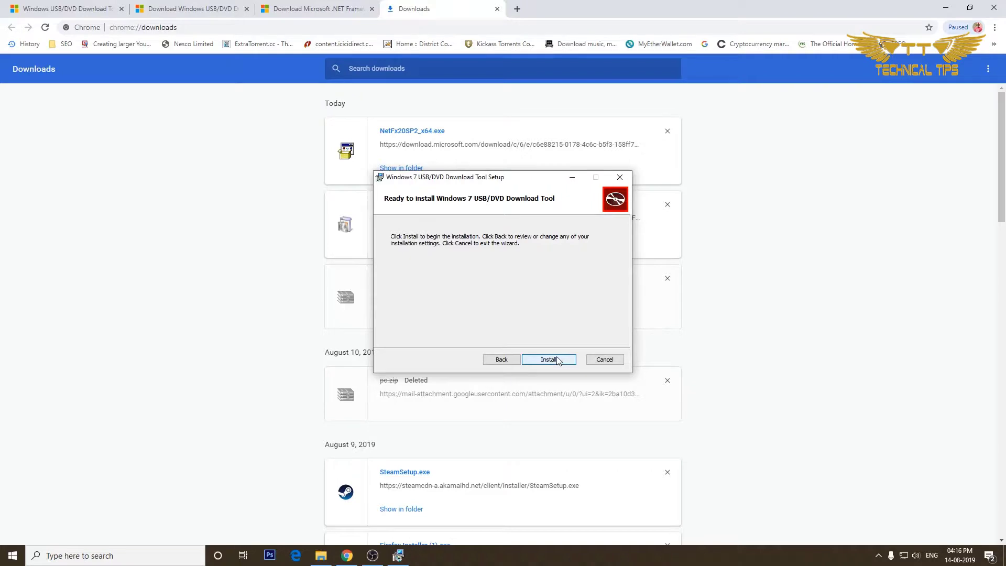
click(544, 360)
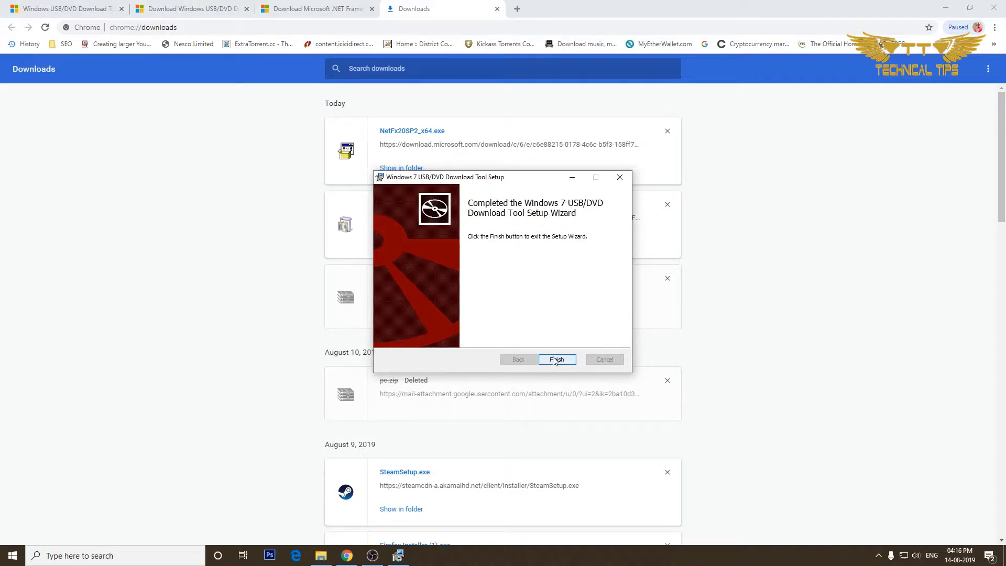
click(554, 361)
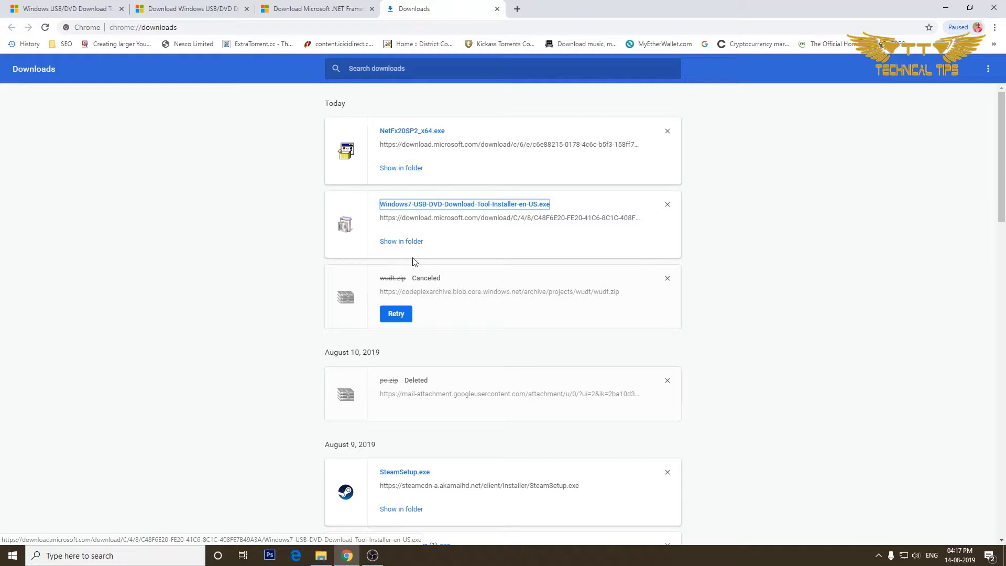
Close the browser's downloads page, launch Windows 7 USB DVD Download Tool with permission to make changes, and minimize the browser
click(496, 9)
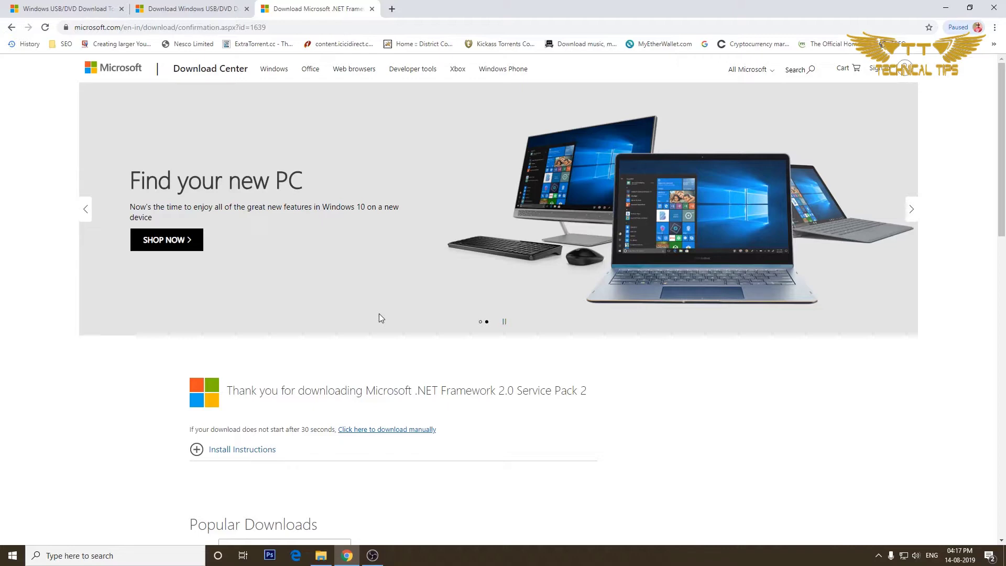
click(15, 556)
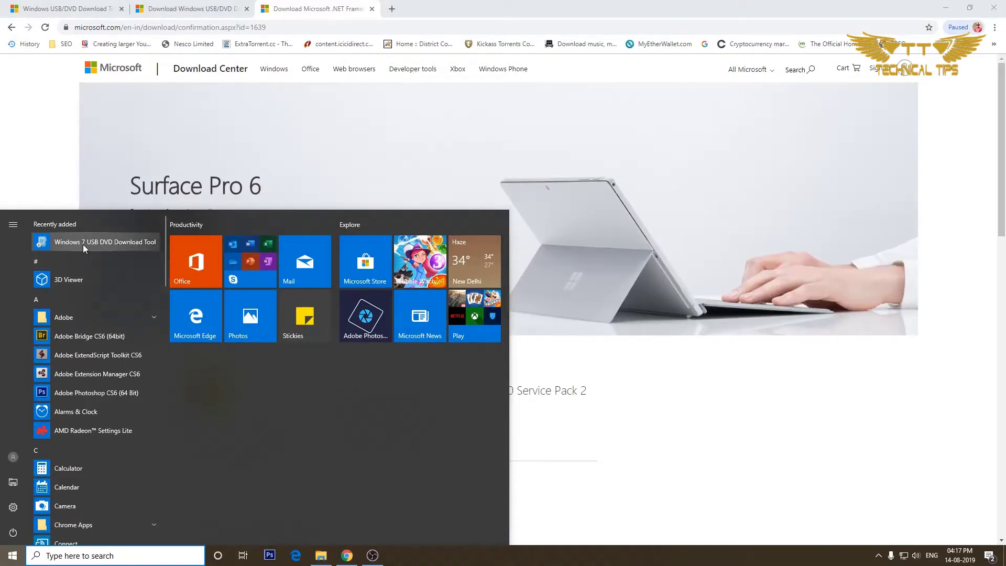
click(83, 243)
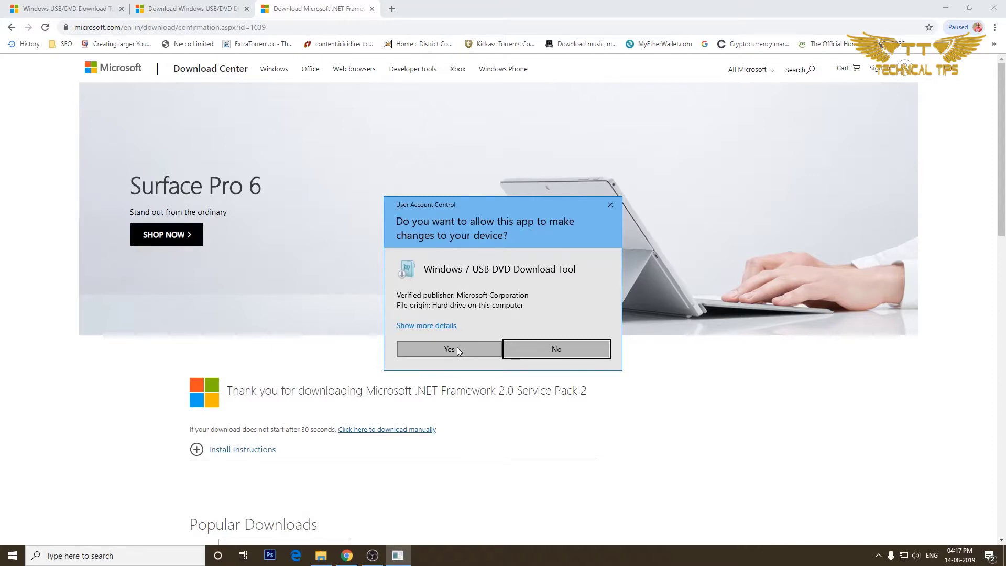
click(456, 347)
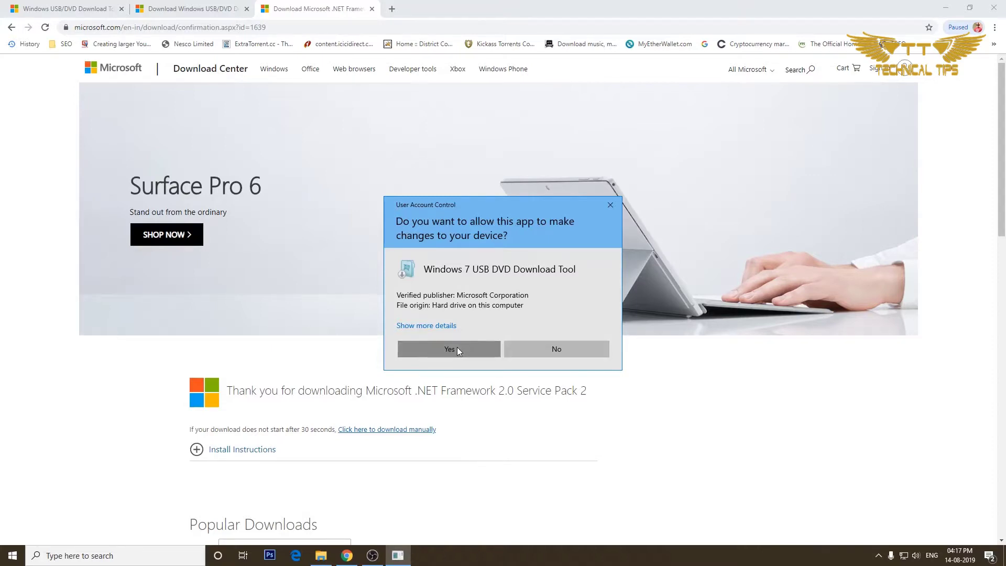
click(947, 8)
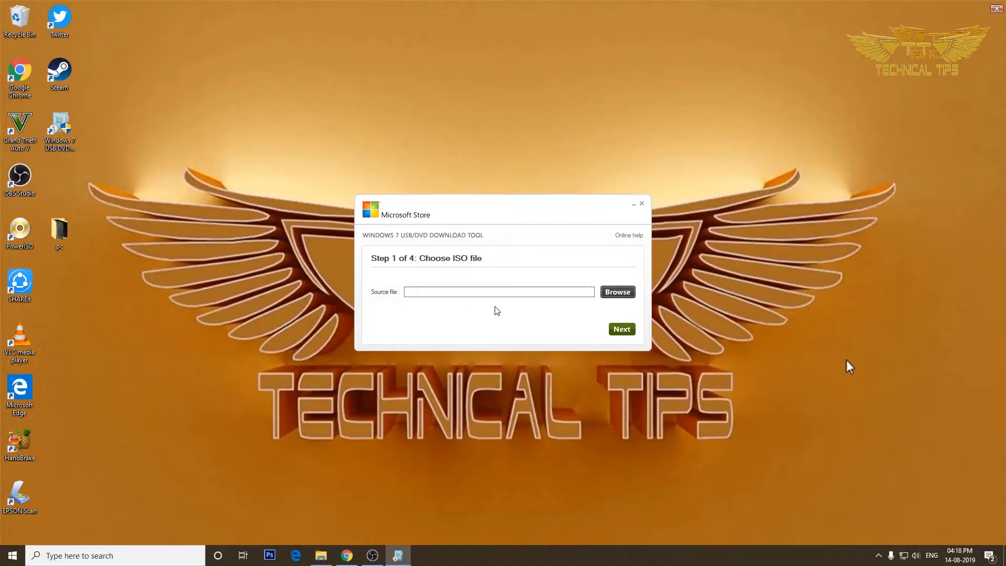
Choose the Windows 7 SP1 Ultimate (64 Bit) ISO from D:\D Drive\Download\Windows 7 SP1 Ultimate (64 Bit) as the source file and continue to the media type
click(614, 293)
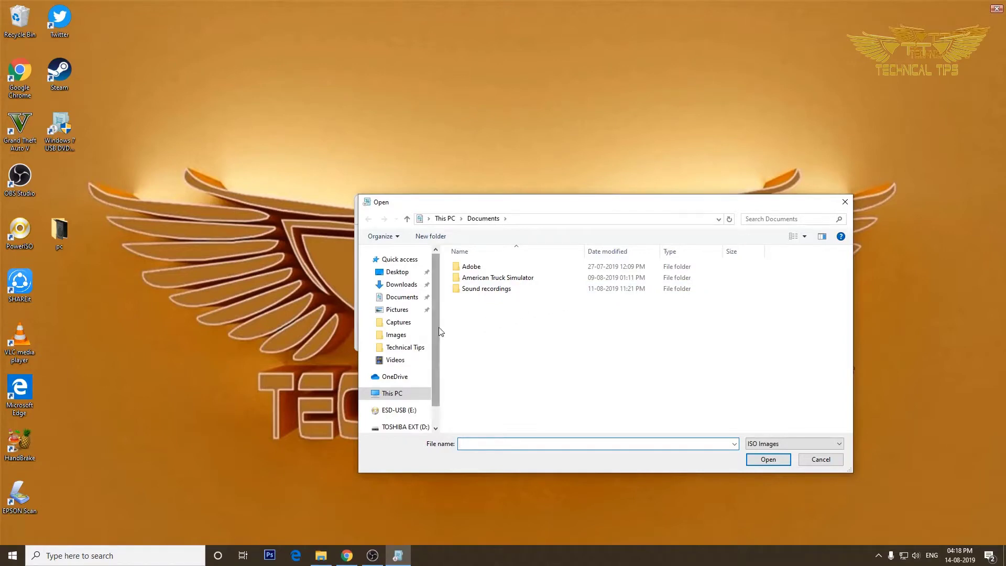
scroll(437, 369, down, 2)
click(394, 394)
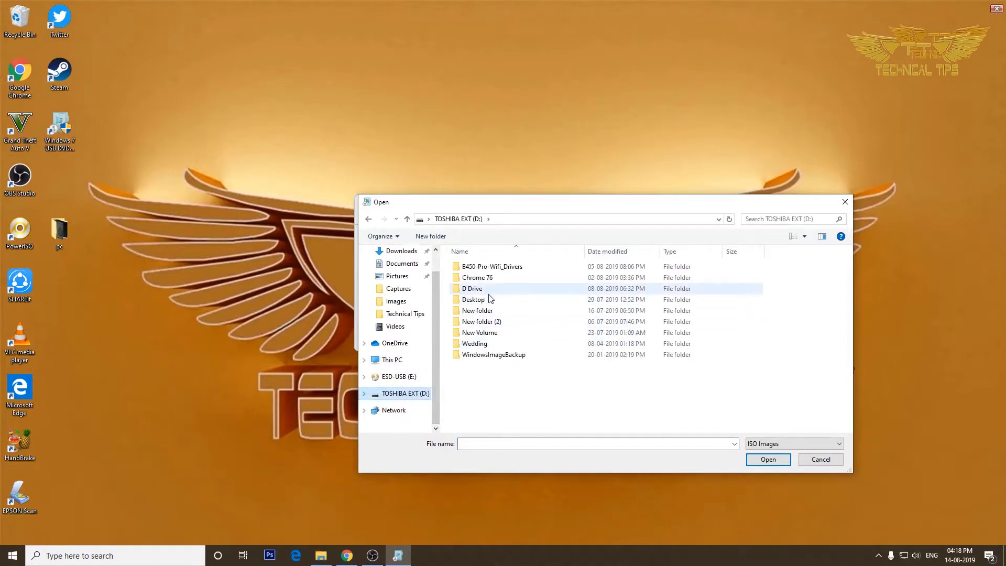
double_click(472, 289)
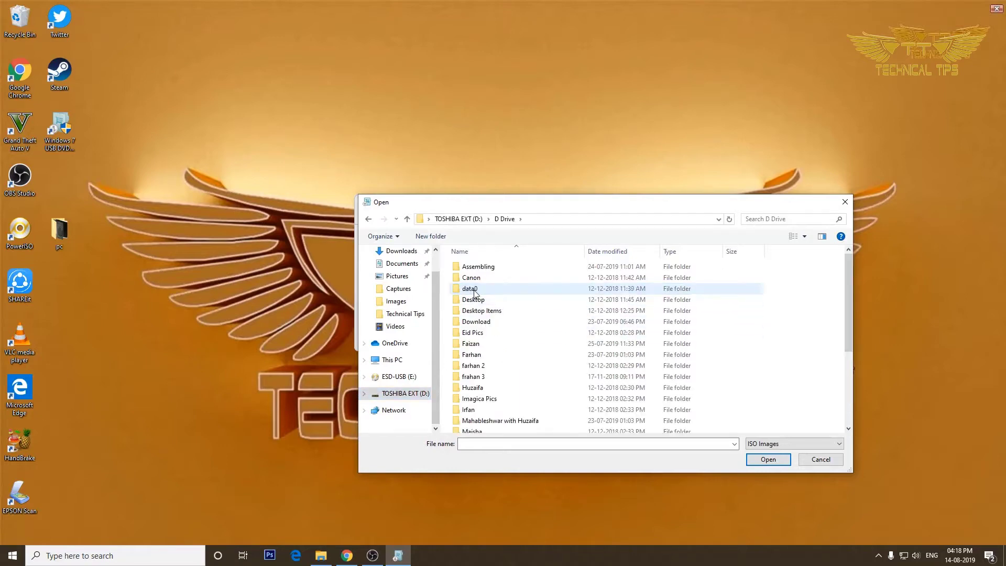
double_click(474, 322)
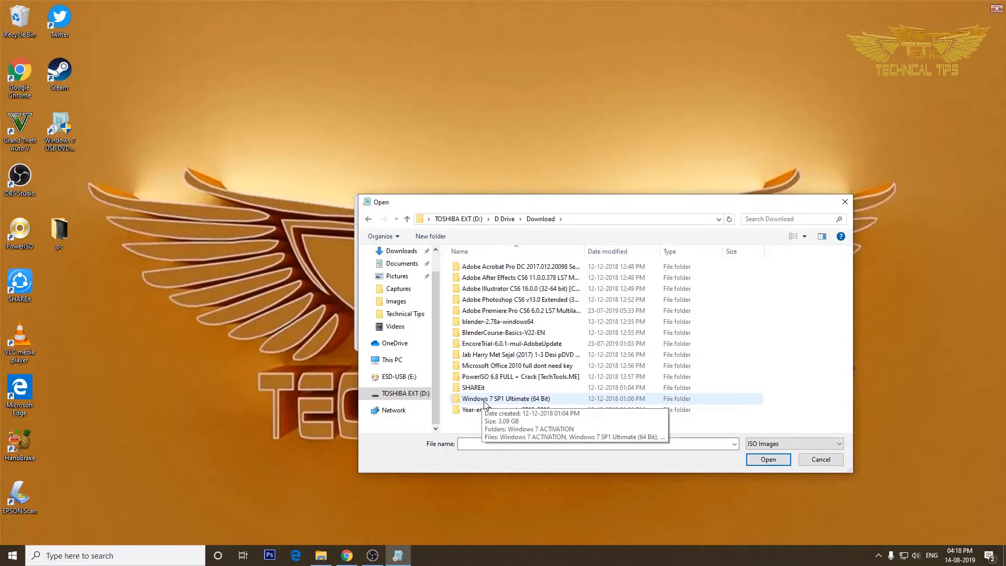
double_click(486, 399)
click(492, 278)
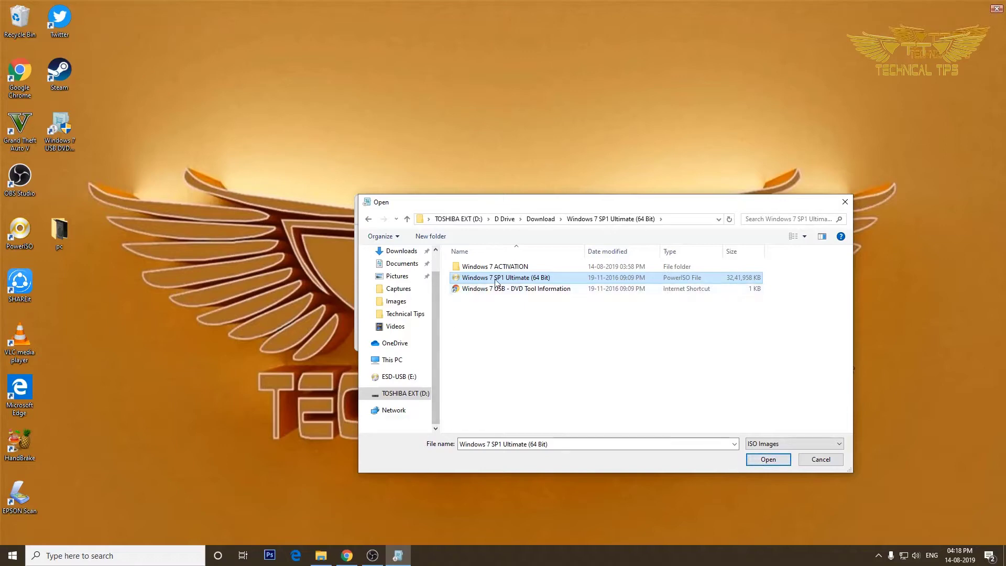
click(764, 464)
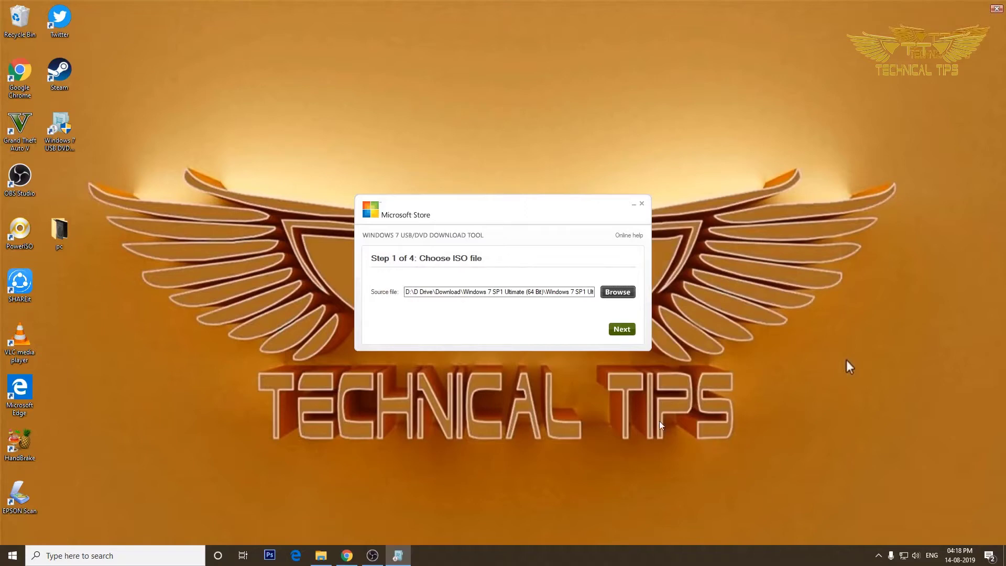
click(621, 329)
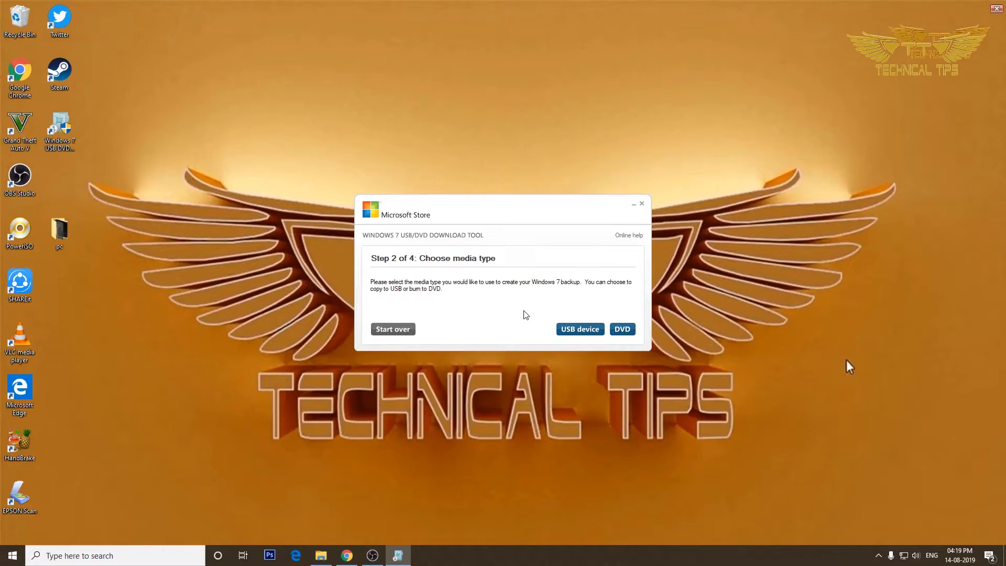
Choose USB device as the media type and select the E:\ (ESD-USB) drive as the target
click(572, 332)
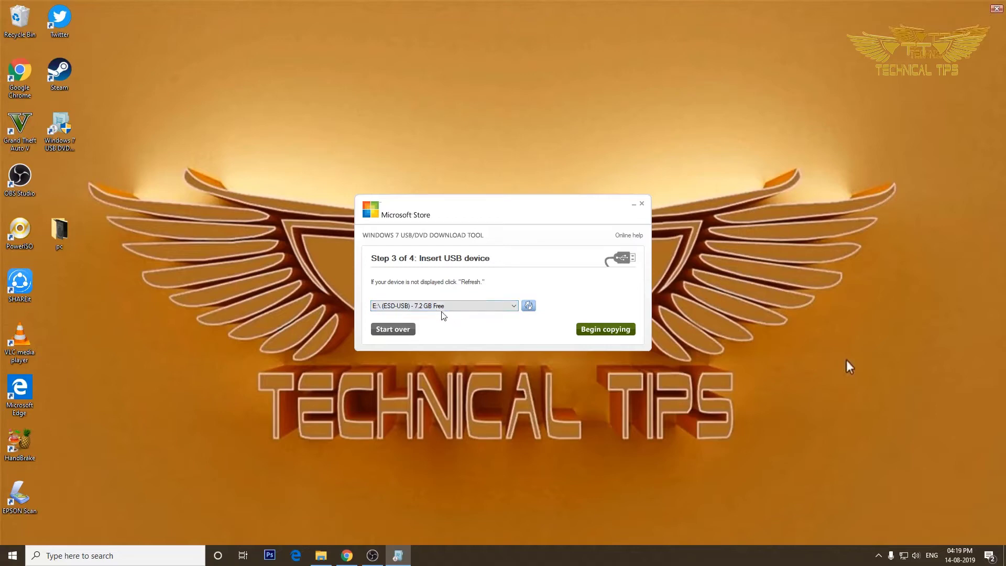
click(507, 307)
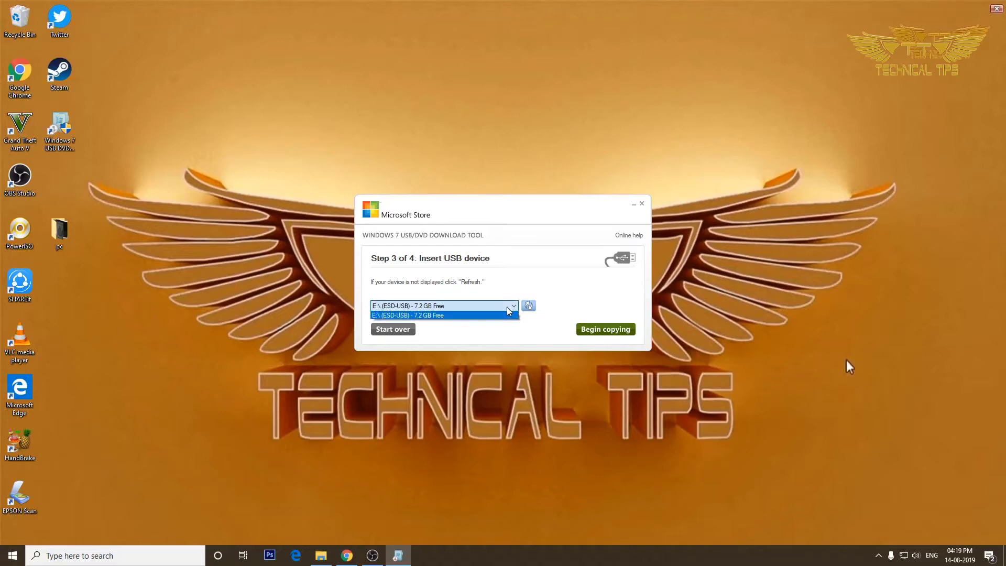
click(464, 315)
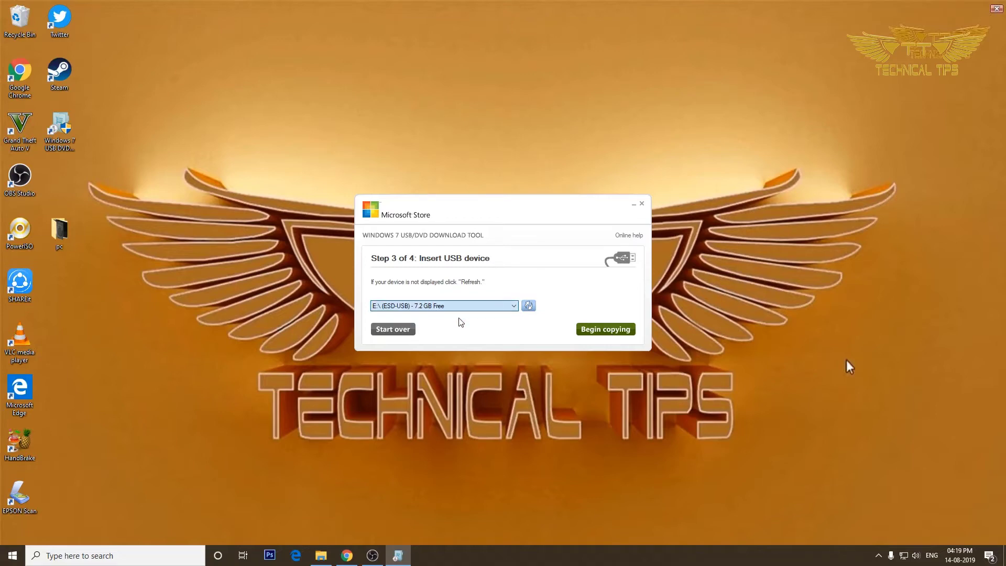
Begin copying to the USB drive and confirm erasing all of its contents
click(603, 330)
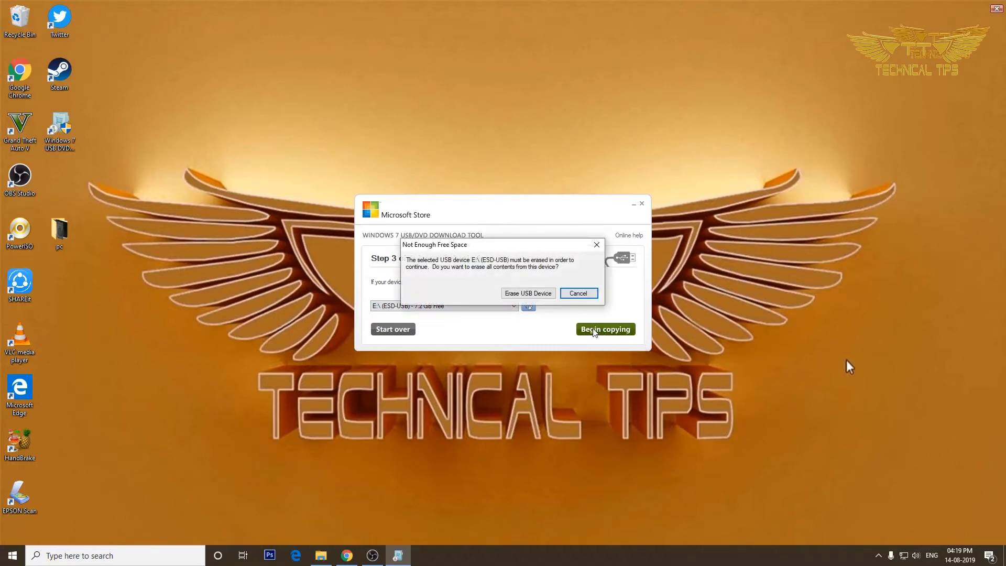
click(518, 294)
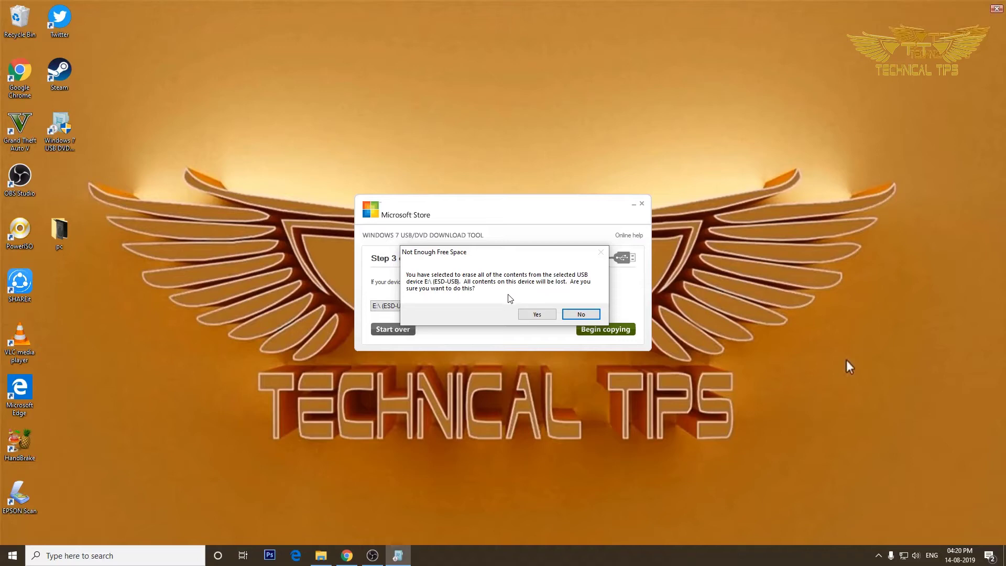
click(529, 316)
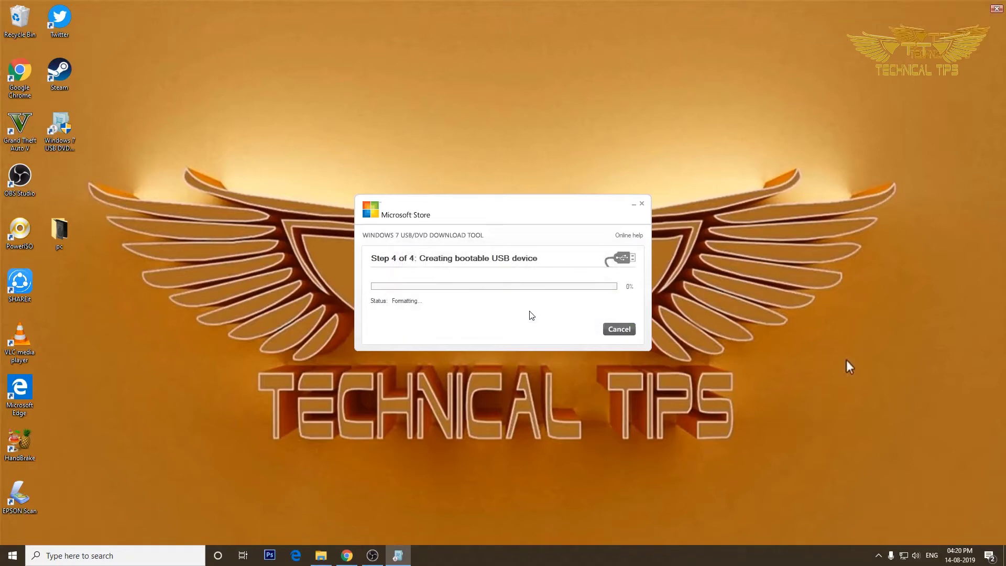